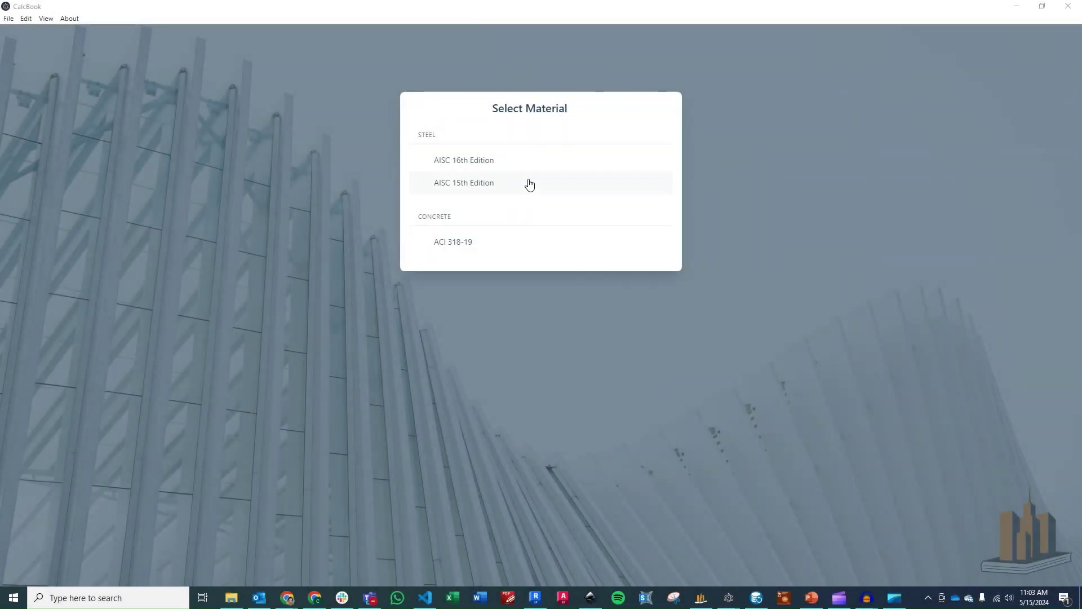
# Step: Create a new AISC 16th Edition Steel Connection Design calculation of type Weld Design - Rectangle
pyautogui.click(529, 161)
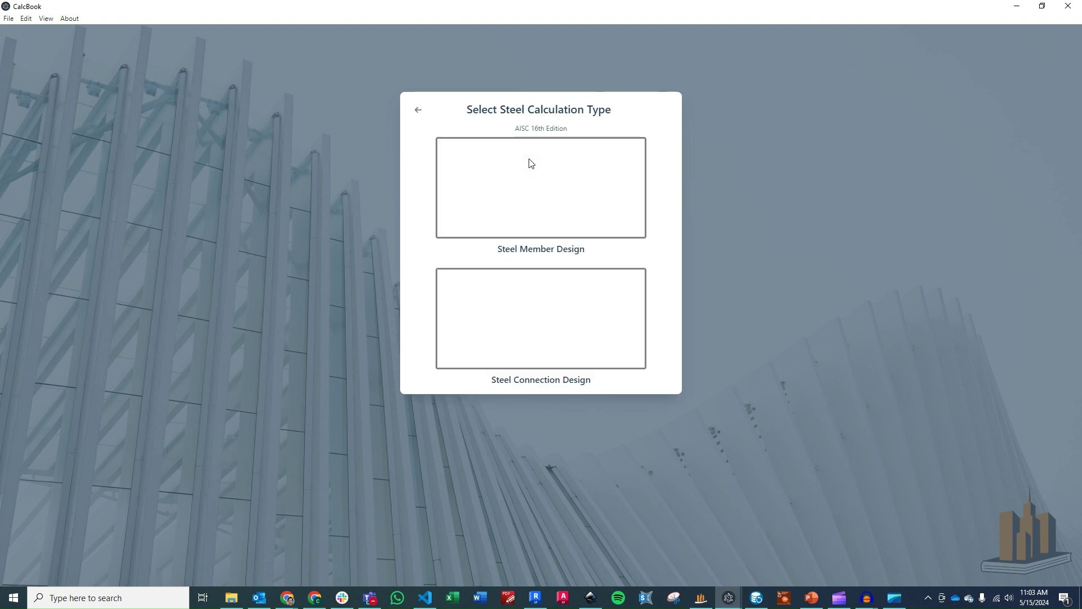
pyautogui.click(599, 350)
pyautogui.moveTo(868, 177); pyautogui.dragTo(871, 251)
pyautogui.click(747, 273)
pyautogui.click(850, 433)
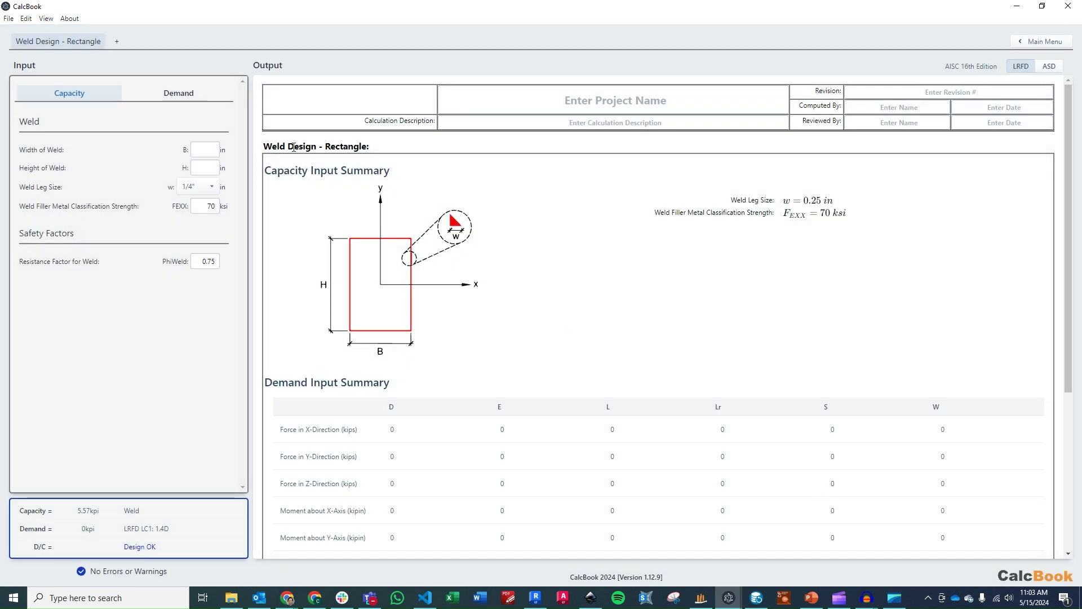
# Step: Enter 4 in for Width of Weld B and 8 in for Height of Weld H
pyautogui.click(207, 148)
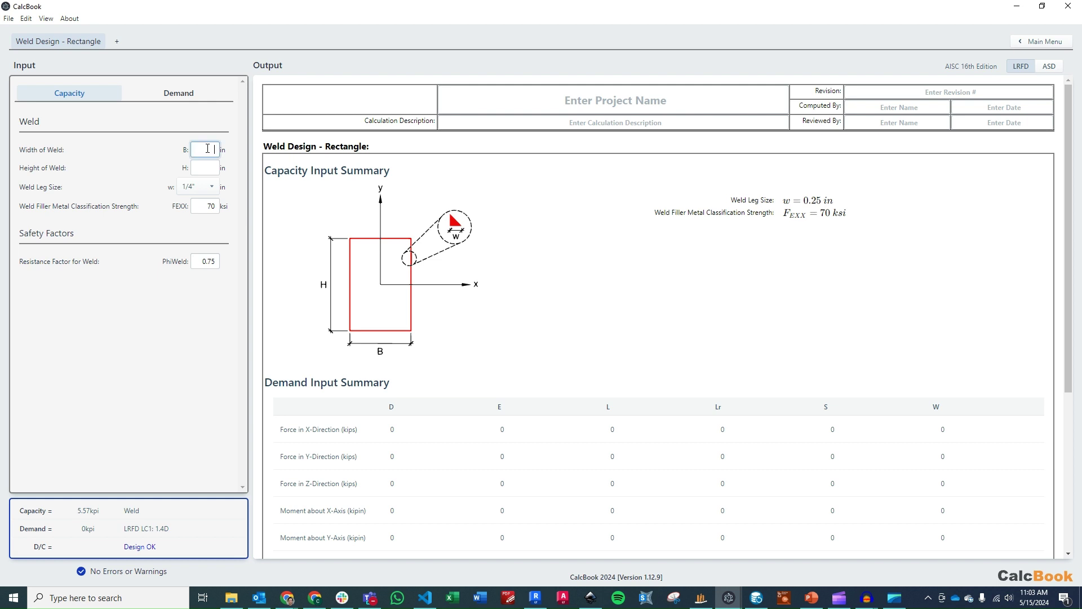
pyautogui.press('Tab')
pyautogui.click(208, 148)
# Step: With load combinations set to None, enter a 6.5 kip Force X and 250 kip-in Moment about Y
pyautogui.click(200, 99)
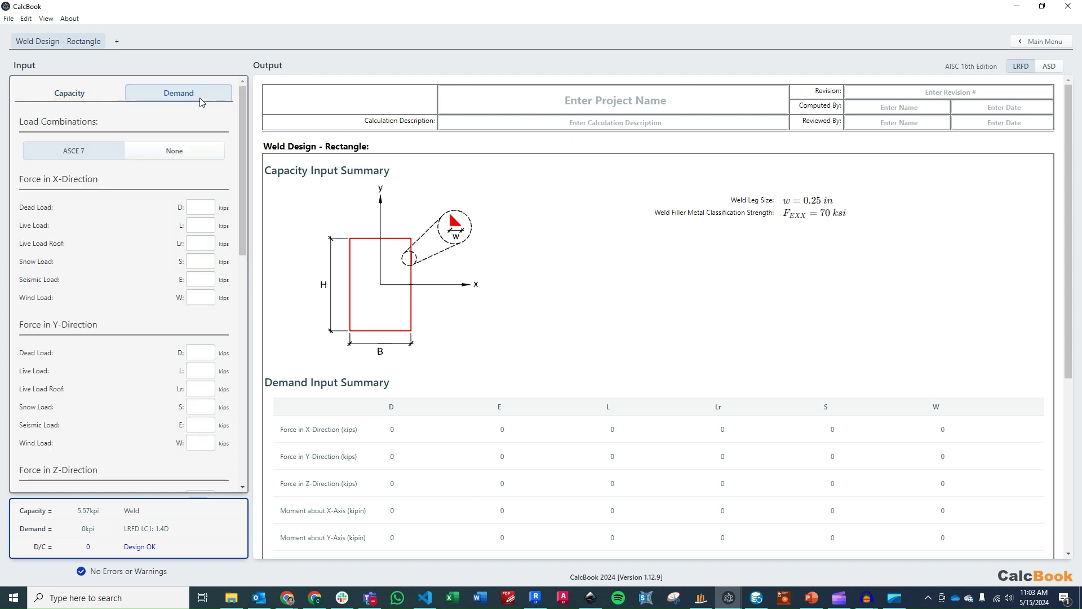
pyautogui.click(203, 161)
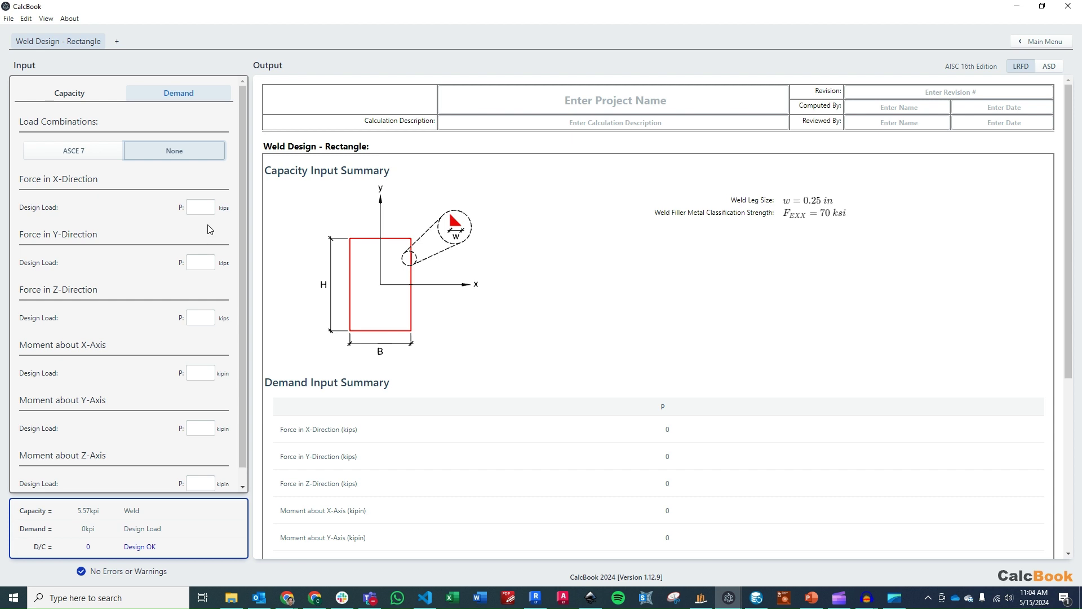
pyautogui.click(204, 207)
pyautogui.write('6')
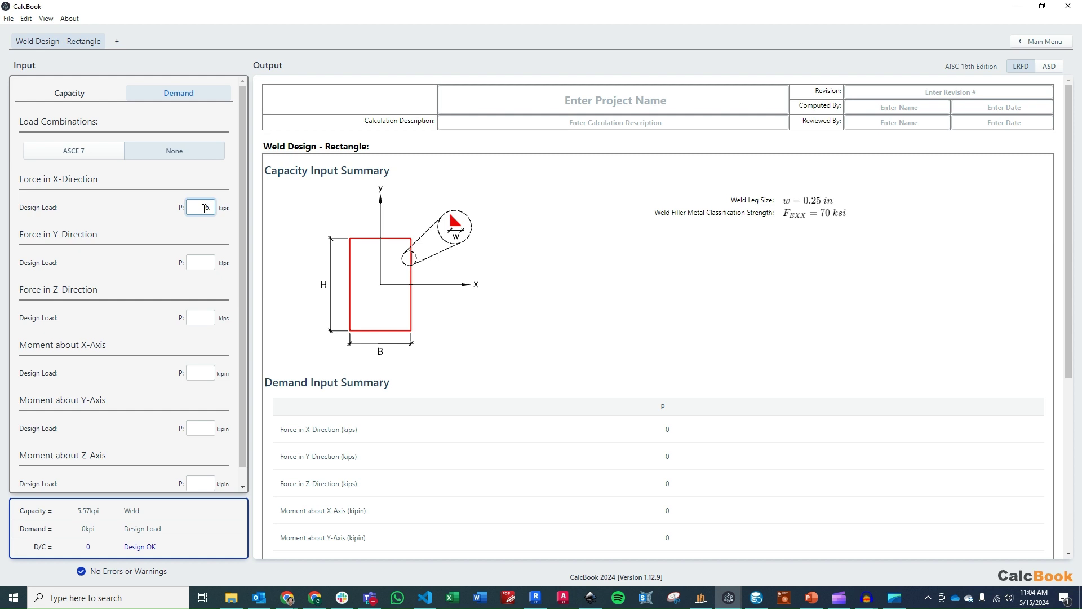
pyautogui.write('.5')
pyautogui.click(204, 427)
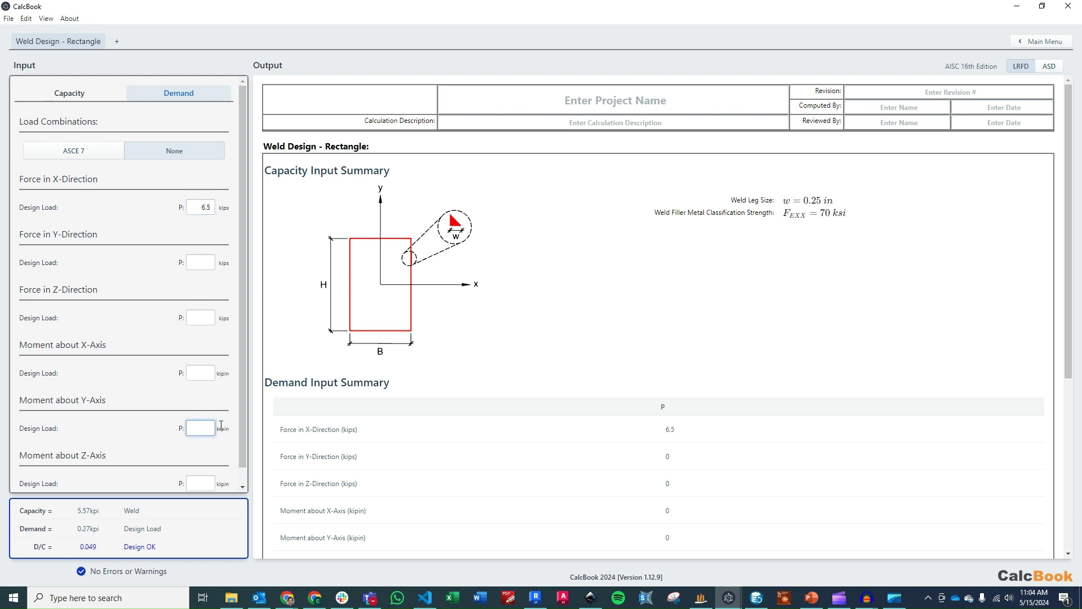
pyautogui.write('250')
pyautogui.click(207, 371)
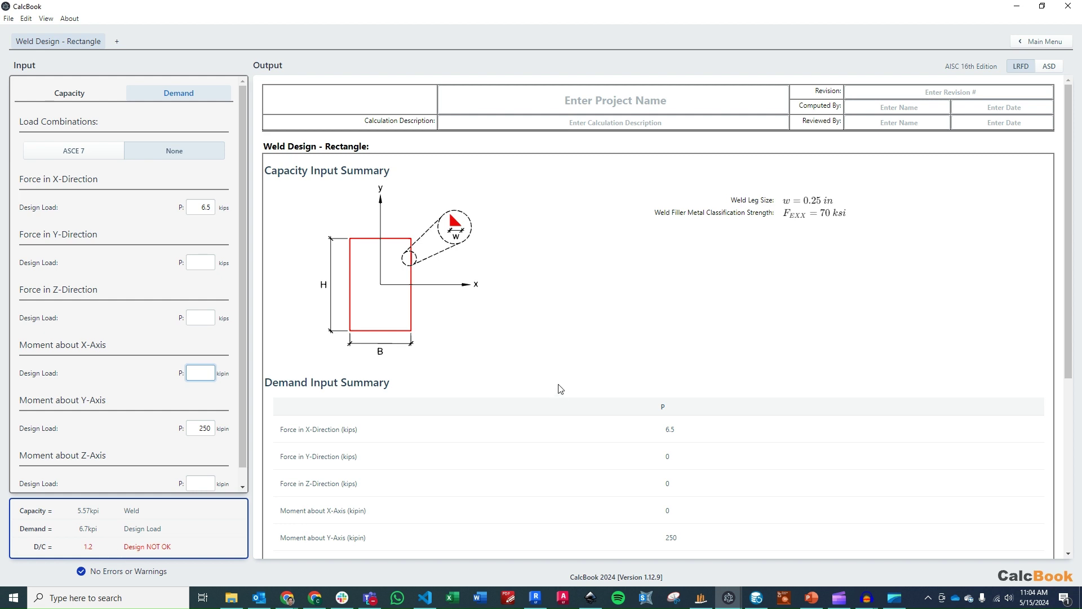
# Step: Expand Demand on Custom Rectangular Weld and Required Section Properties: length 24 in, Sx 53.33, Sy 37.33, Jw 288
pyautogui.scroll(-2, 563, 386)
pyautogui.scroll(-3, 565, 385)
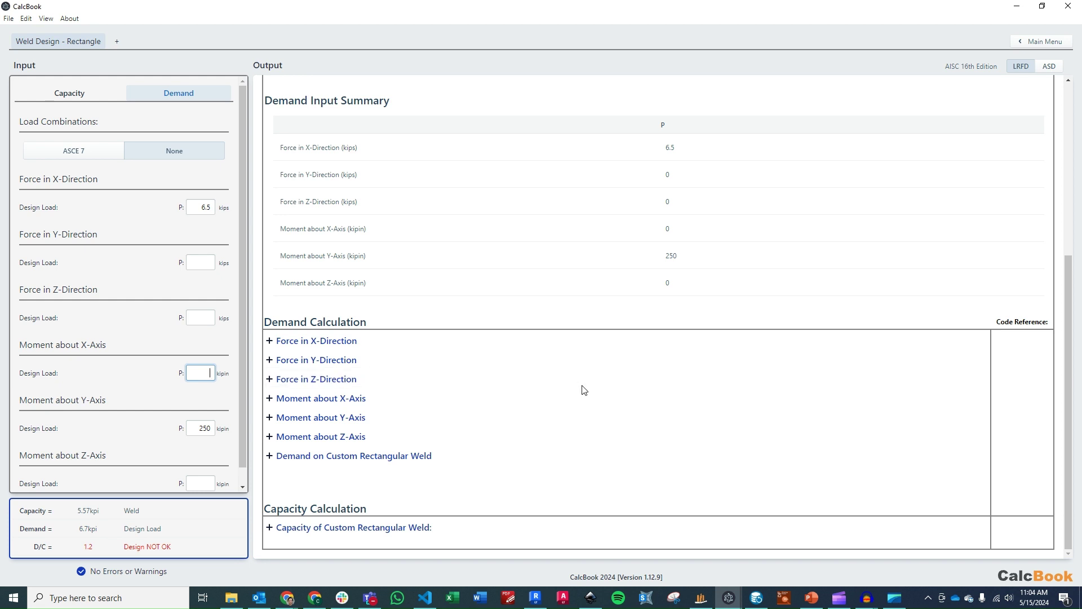
pyautogui.click(432, 456)
pyautogui.scroll(-1, 560, 362)
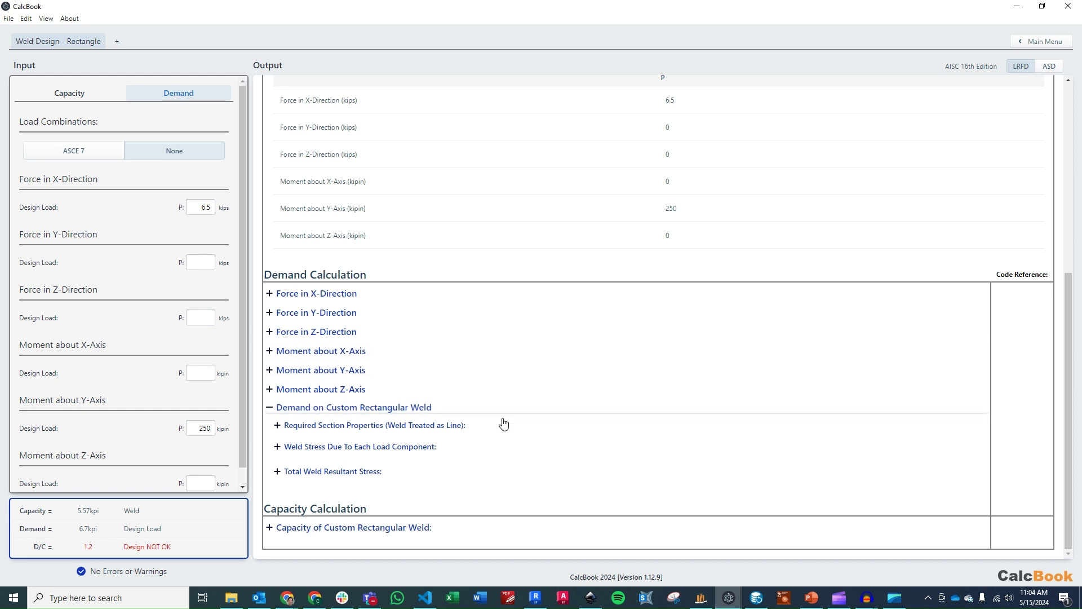
pyautogui.click(460, 427)
pyautogui.scroll(-1, 564, 355)
pyautogui.scroll(-3, 575, 343)
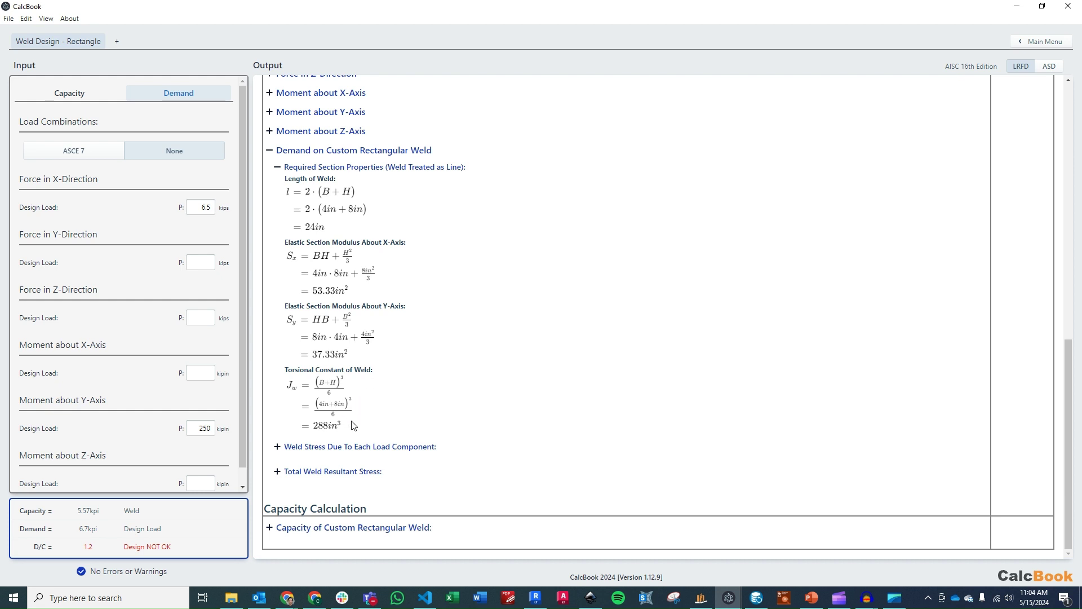
# Step: Expand Weld Stress Due To Each Load Component: My gives 6.7 kips/in, Fy, Fz, Mx, Mz zero
pyautogui.click(361, 446)
pyautogui.scroll(-3, 524, 321)
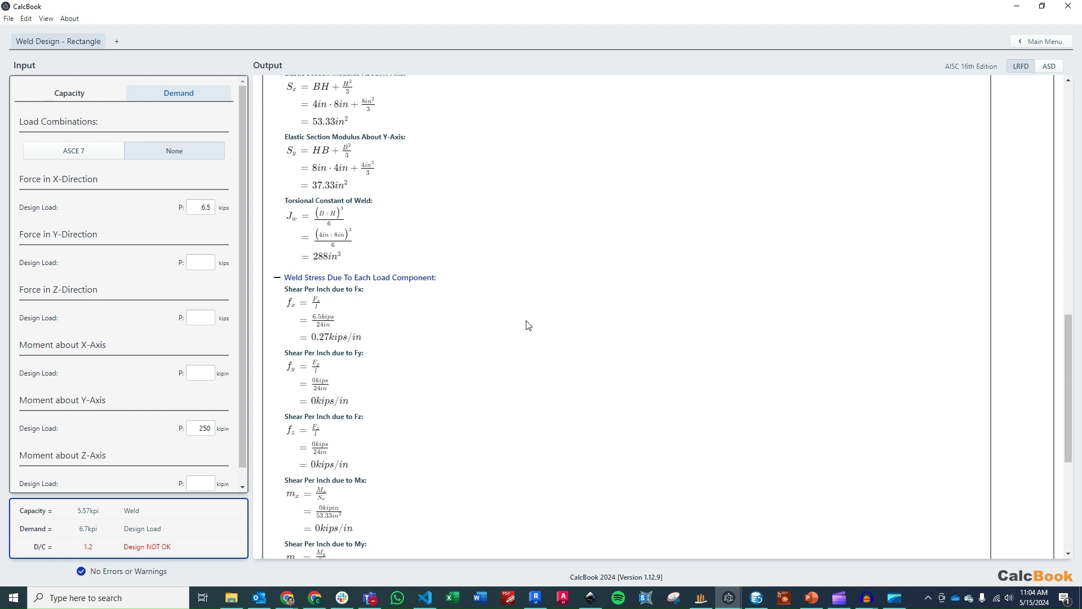
pyautogui.scroll(-2, 529, 325)
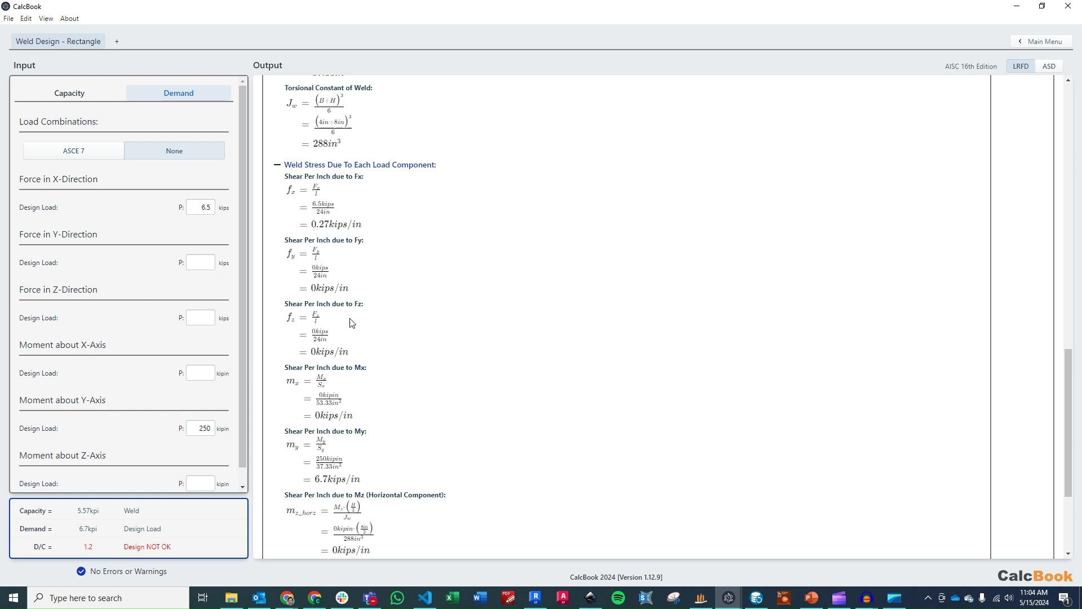
pyautogui.scroll(-1, 360, 380)
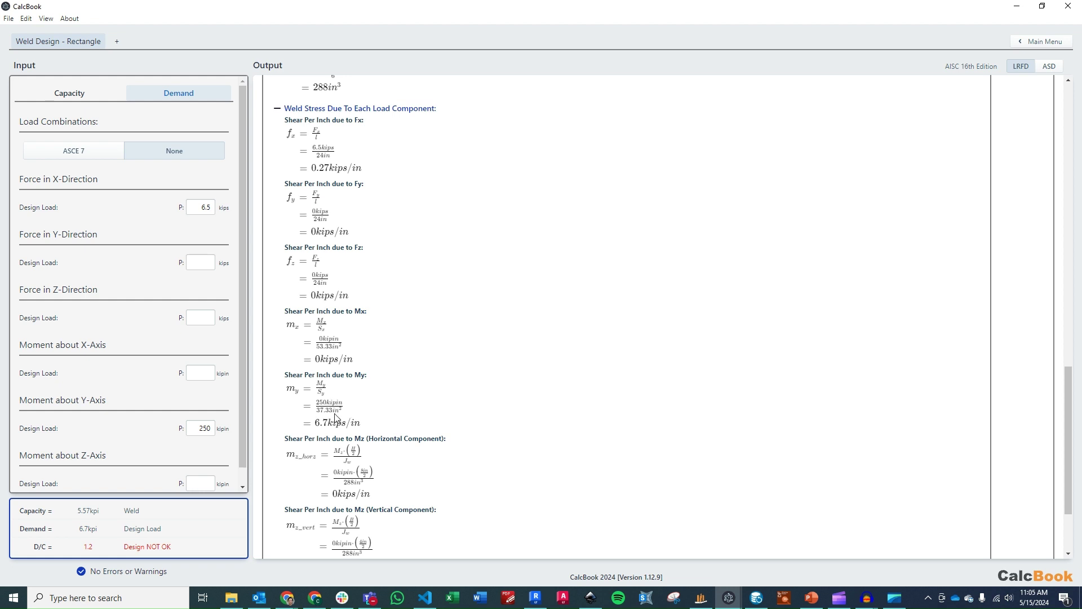
pyautogui.scroll(-1, 380, 376)
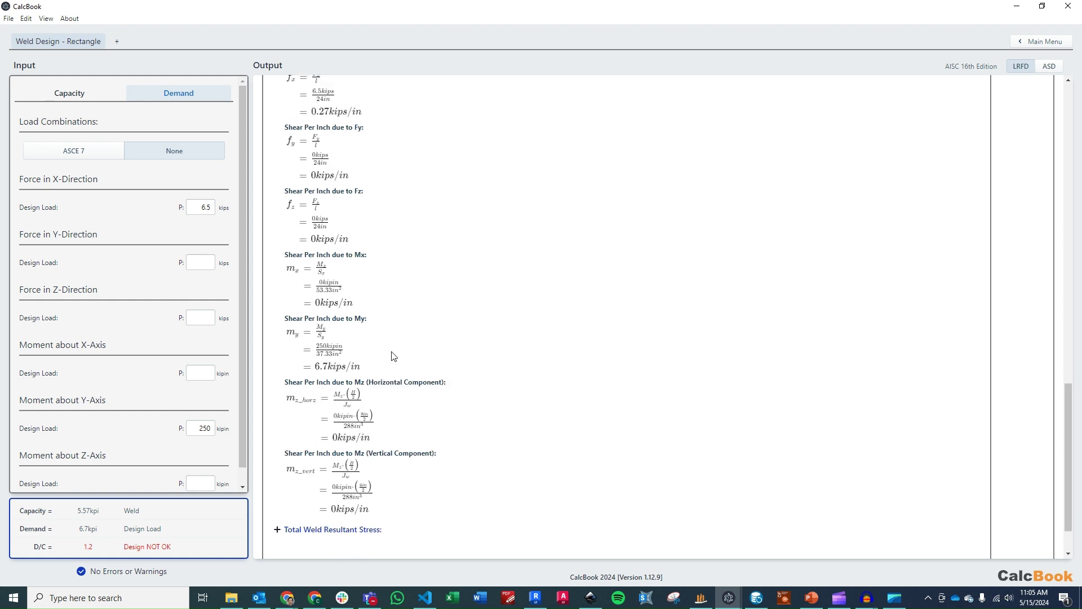
pyautogui.scroll(-1, 394, 355)
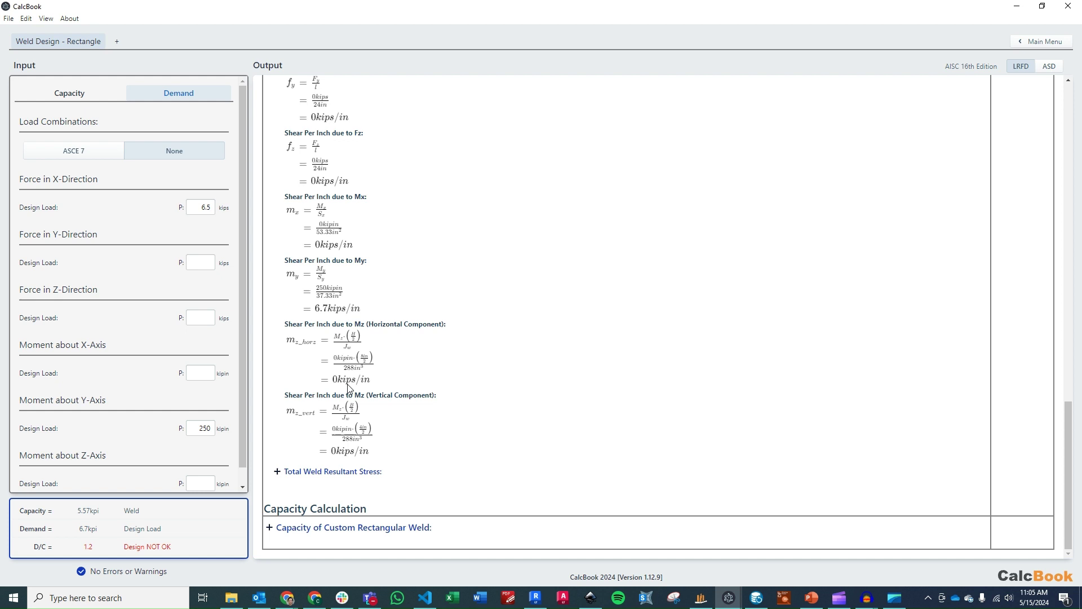
# Step: Expand Total Weld Resultant Stress: 0.27 kips/in in-plane, 6.7 kips/in out-of-plane and maximum
pyautogui.click(359, 471)
pyautogui.scroll(-4, 545, 215)
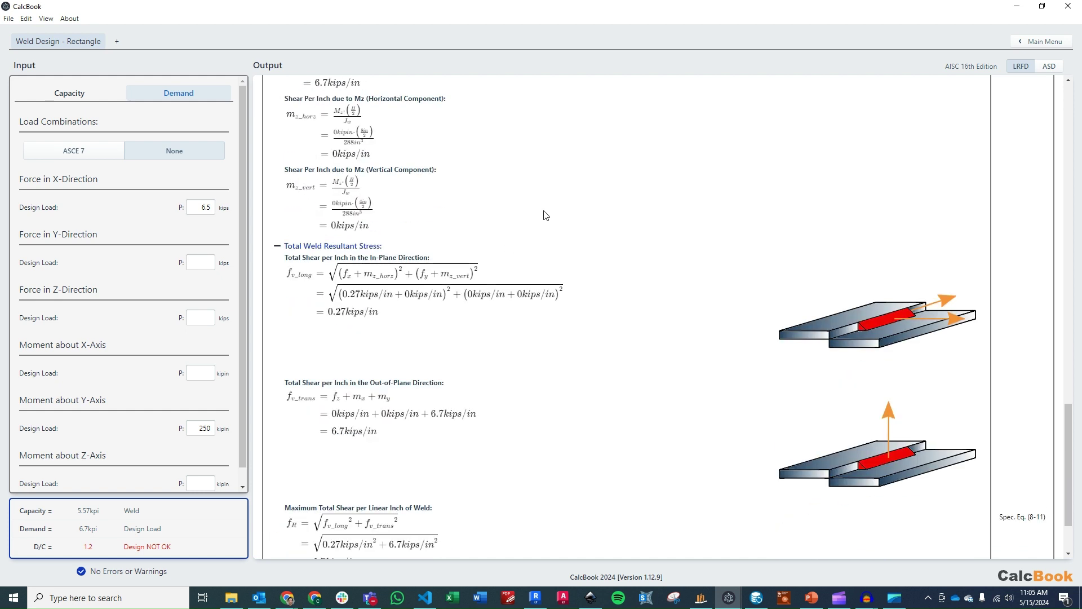
pyautogui.scroll(-1, 551, 225)
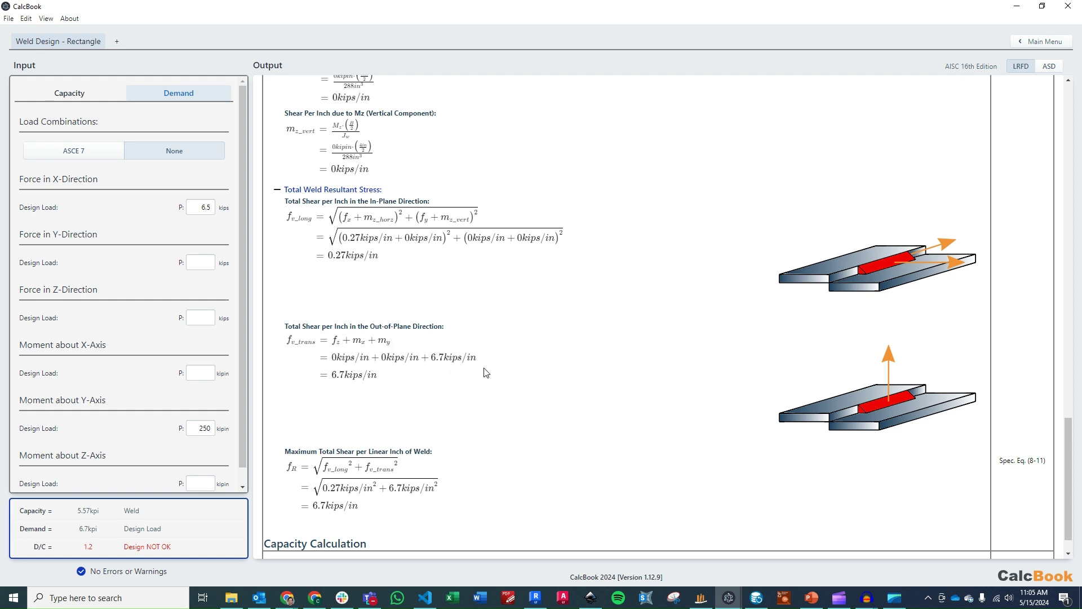
pyautogui.scroll(-1, 487, 372)
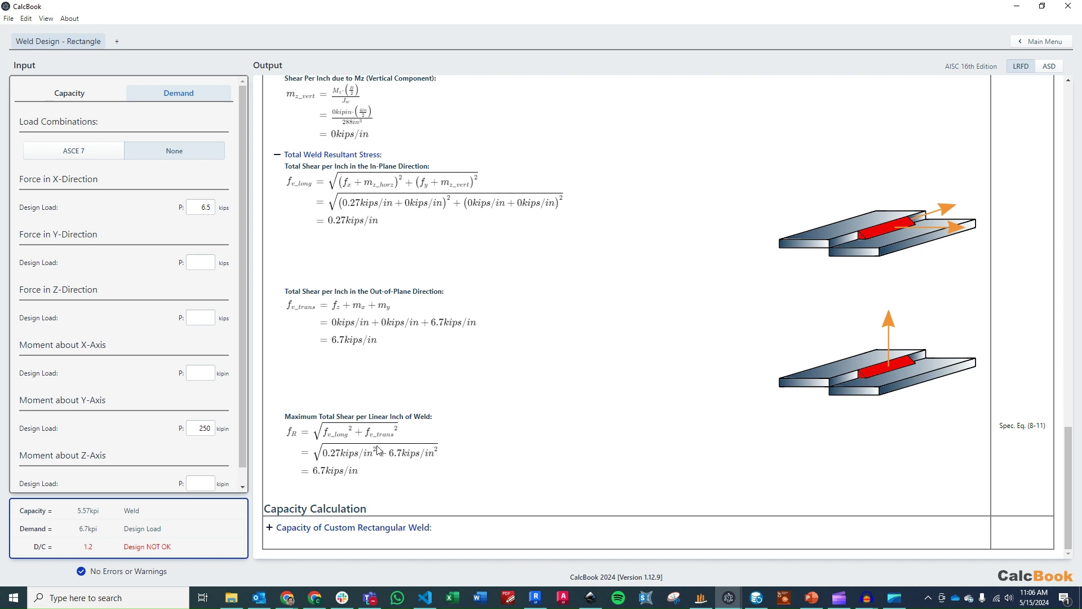
# Step: Expand Capacity of Custom Rectangular Weld and Capacity of Weld, showing 5.57 kips/in design strength
pyautogui.click(411, 530)
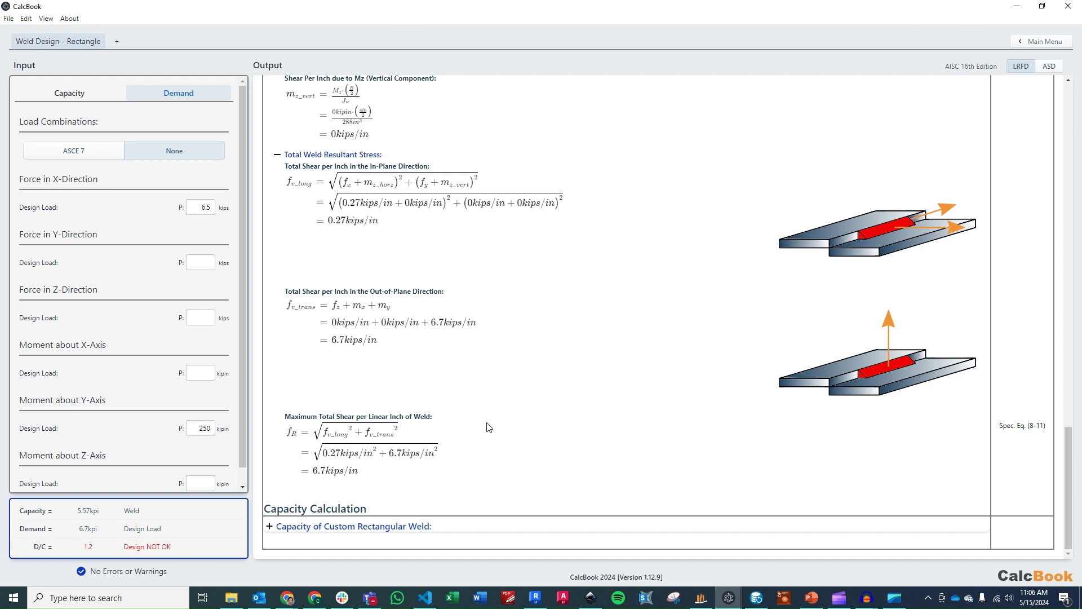
pyautogui.click(364, 519)
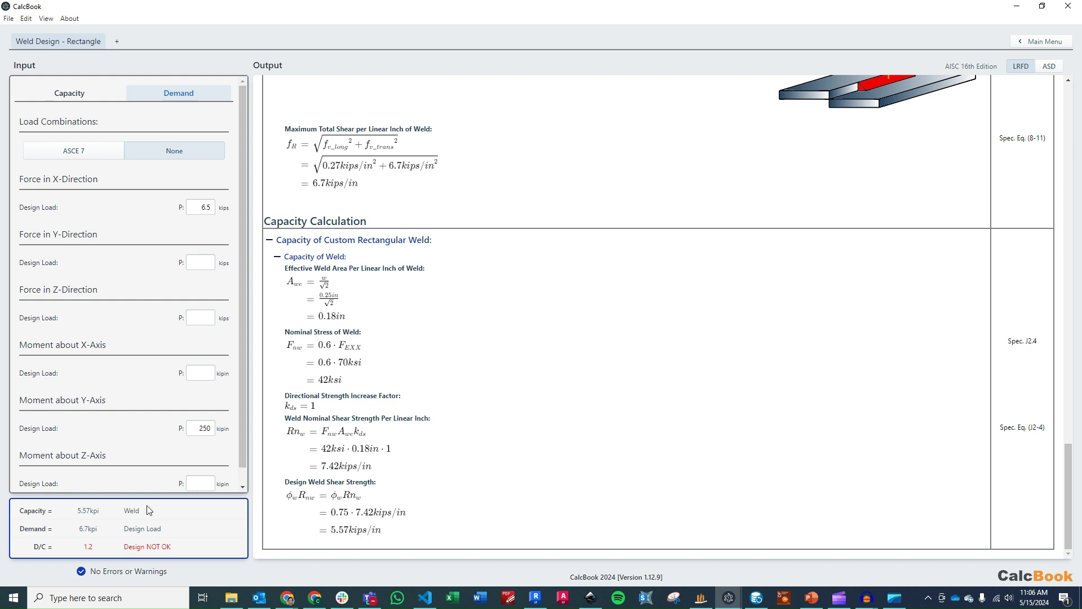
# Step: Change the Weld Leg Size to 5/16" on the Capacity tab, giving D/C 0.96, Design OK
pyautogui.click(77, 97)
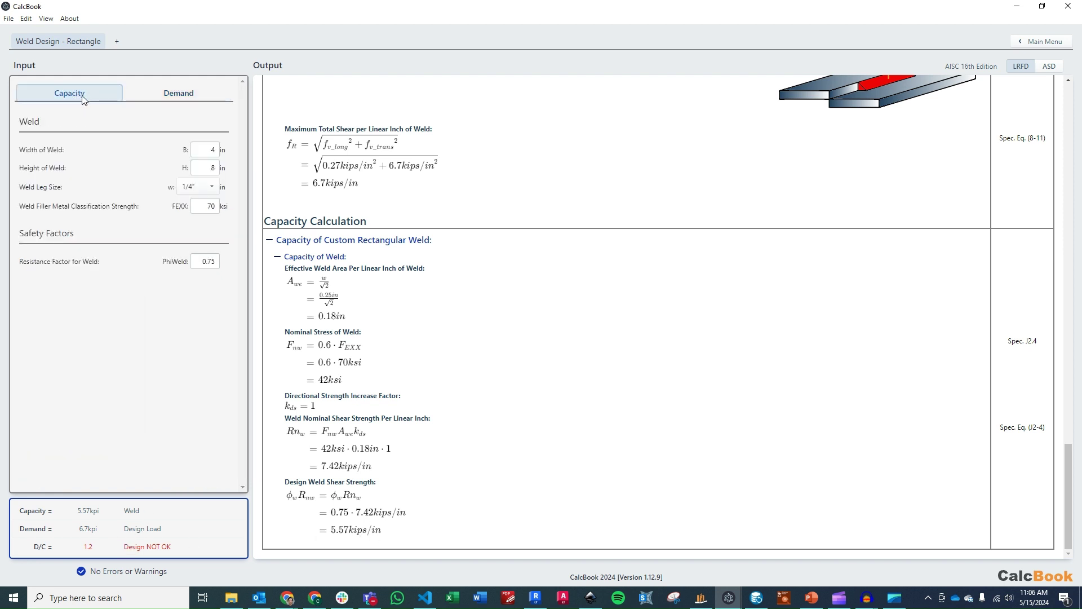
pyautogui.click(201, 187)
pyautogui.click(194, 248)
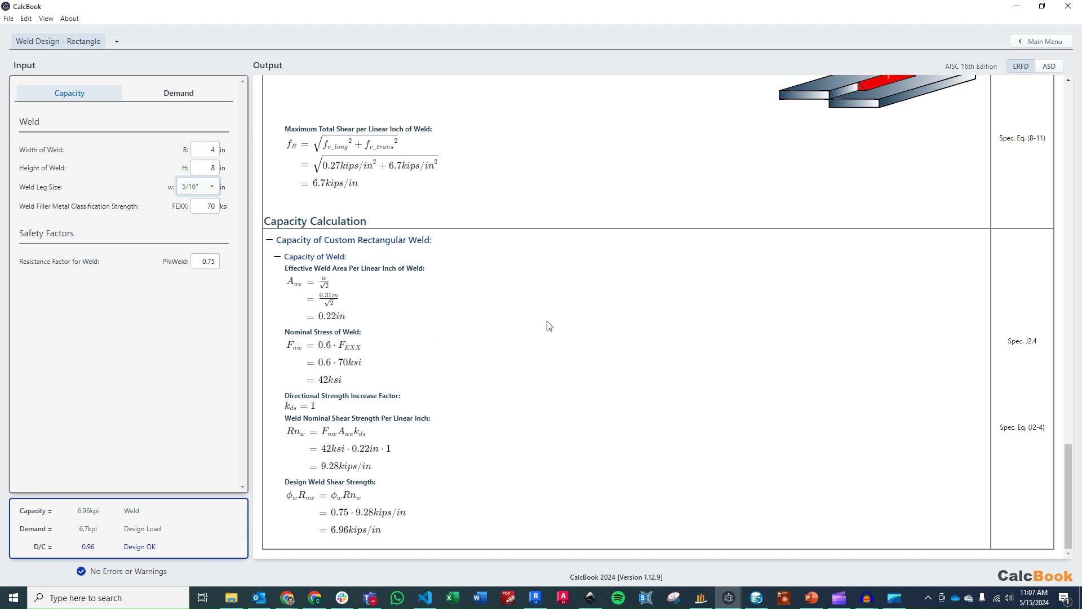
pyautogui.scroll(8, 570, 377)
pyautogui.scroll(15, 576, 378)
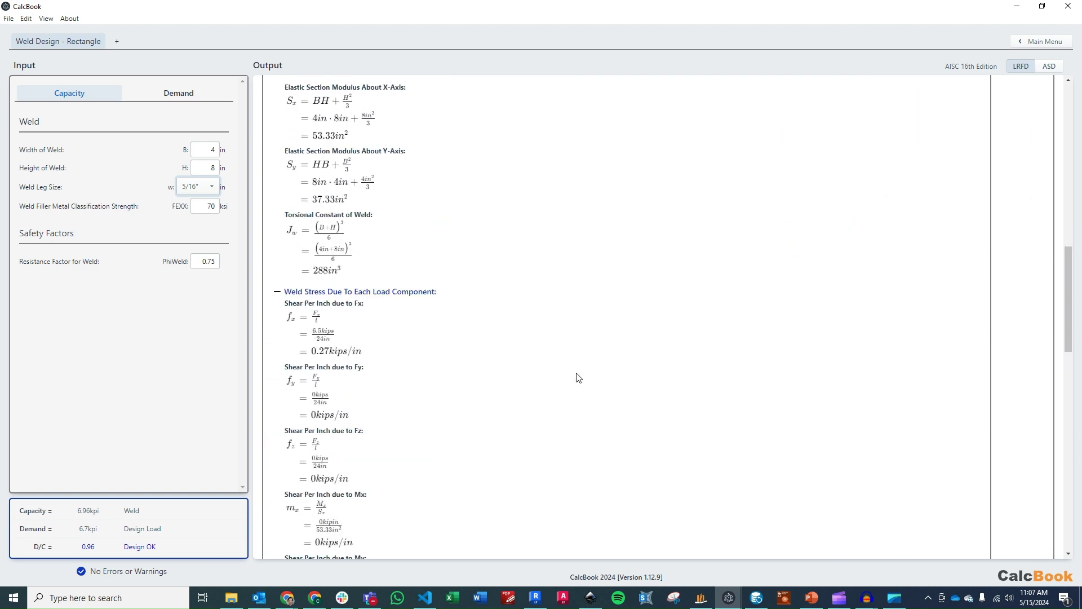